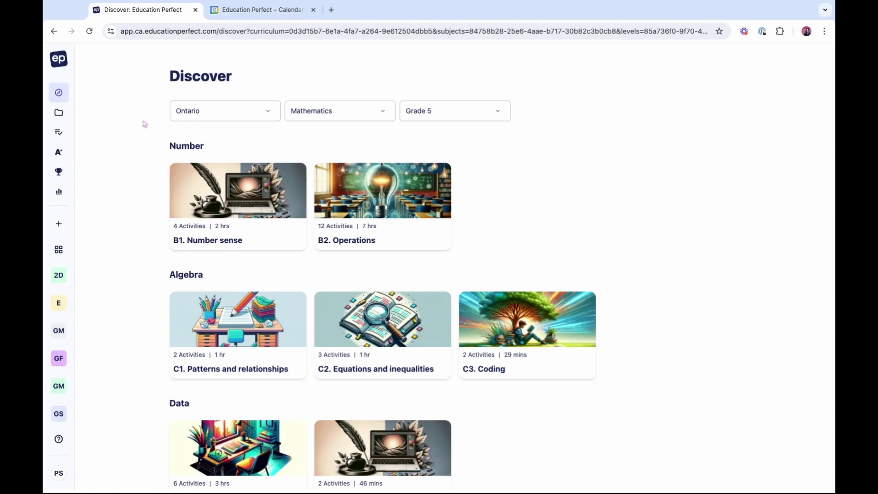
# Open B1. Number sense, preview Whole Numbers to 100,000, then return to the topic overview.
pyautogui.click(227, 227)
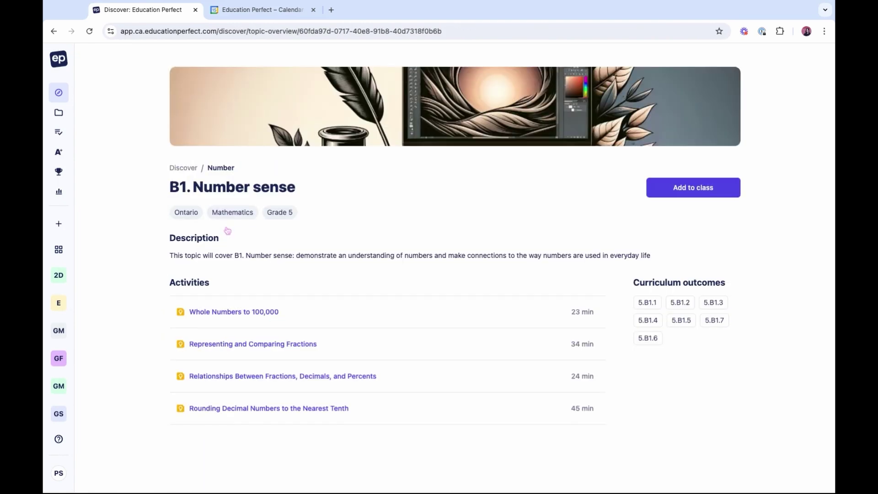
pyautogui.click(262, 313)
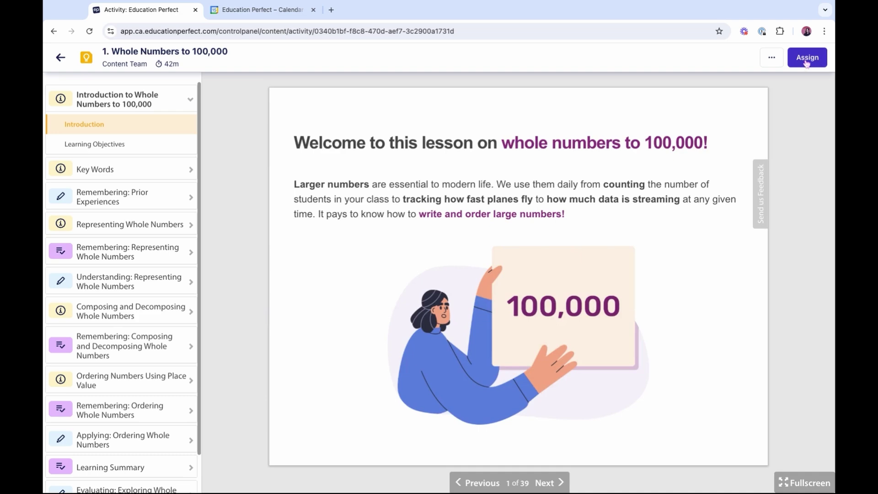
pyautogui.click(61, 58)
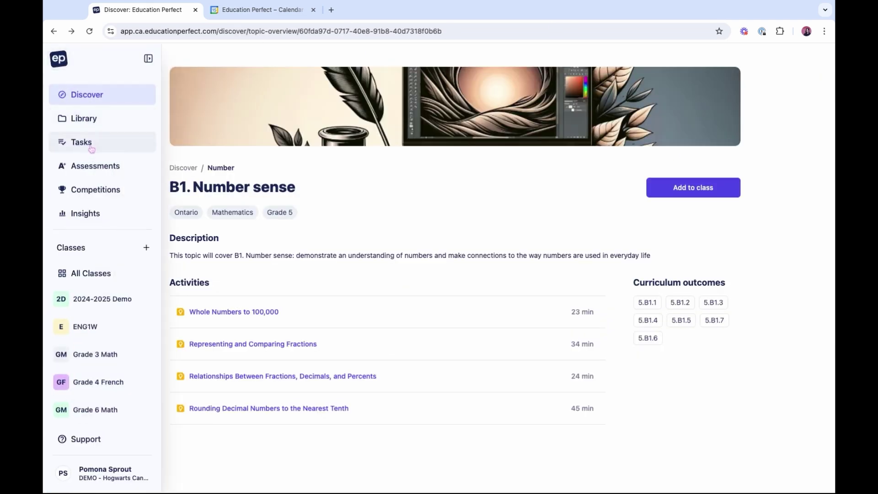
# Start a new lesson task from Tasks for Grade 3 Math and Grade 4 French, assigning specific students.
pyautogui.click(81, 142)
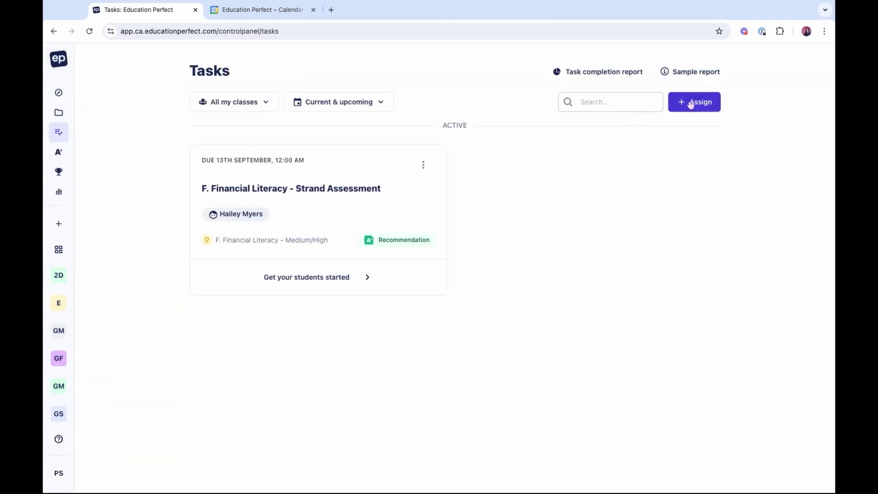
pyautogui.click(690, 103)
pyautogui.click(308, 203)
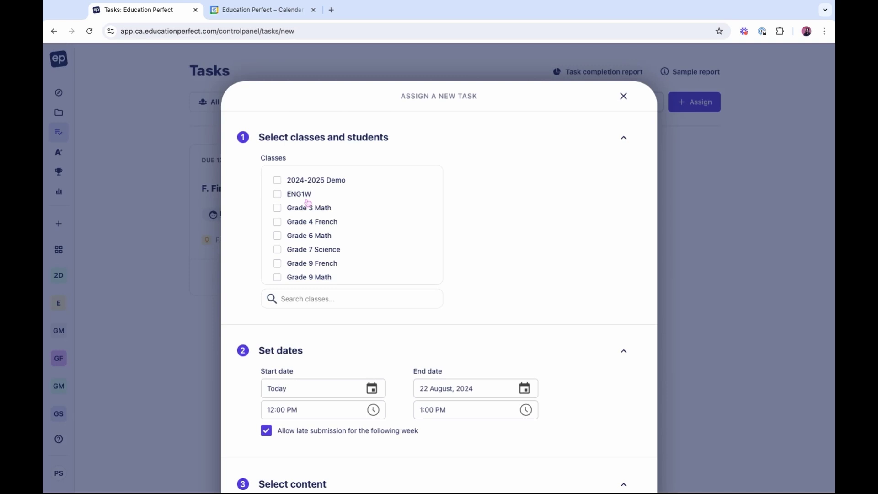
pyautogui.click(308, 210)
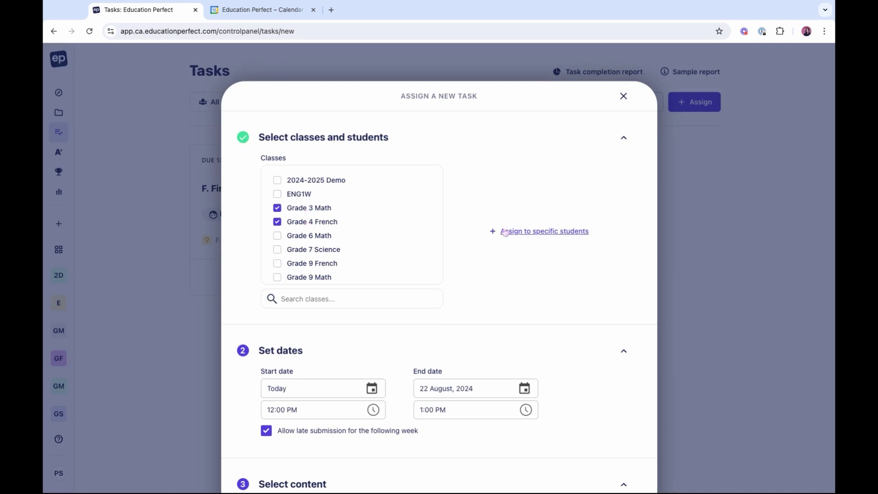
pyautogui.click(505, 232)
pyautogui.scroll(-2, 444, 240)
pyautogui.scroll(-3, 444, 245)
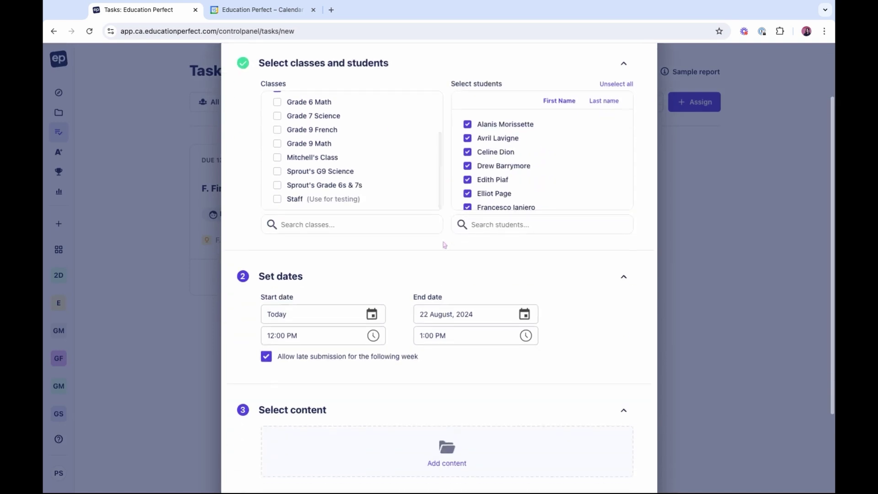
pyautogui.scroll(-2, 444, 245)
# Add Grade 08 > E. Spatial Sense > E2. Measurement > Composite Shapes and Objects as the task content.
pyautogui.click(435, 341)
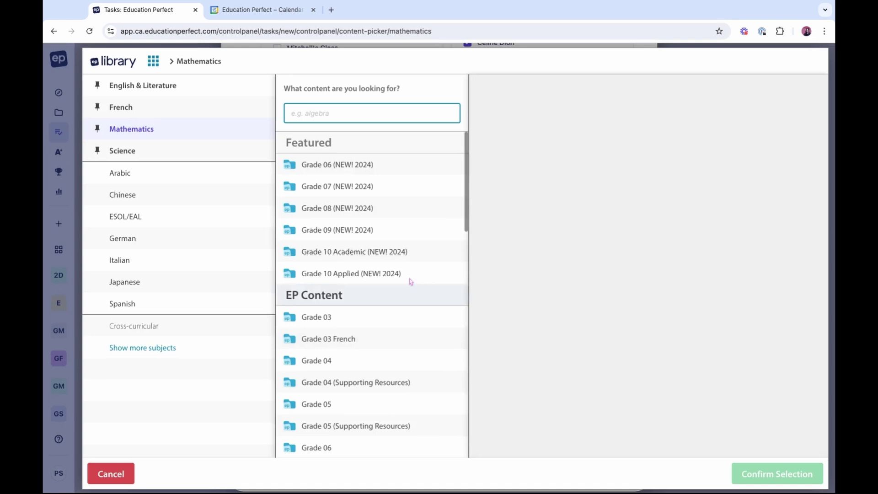
pyautogui.click(378, 208)
pyautogui.click(412, 152)
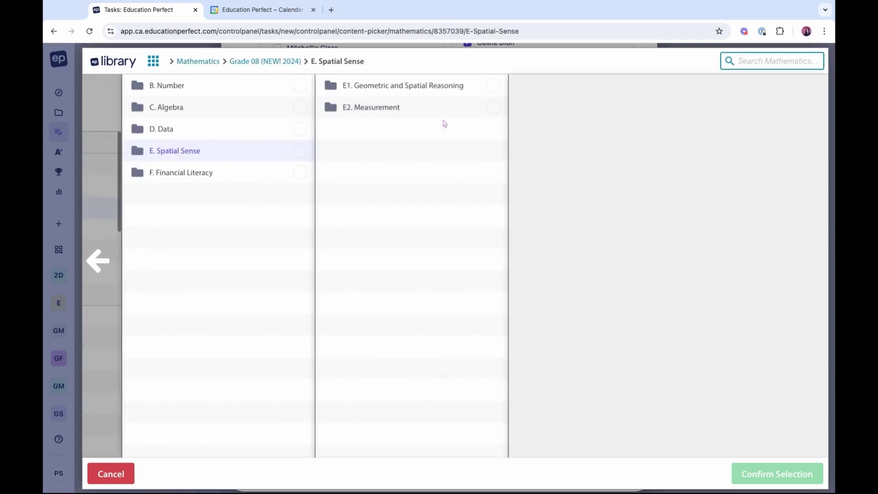
pyautogui.click(445, 107)
pyautogui.click(493, 107)
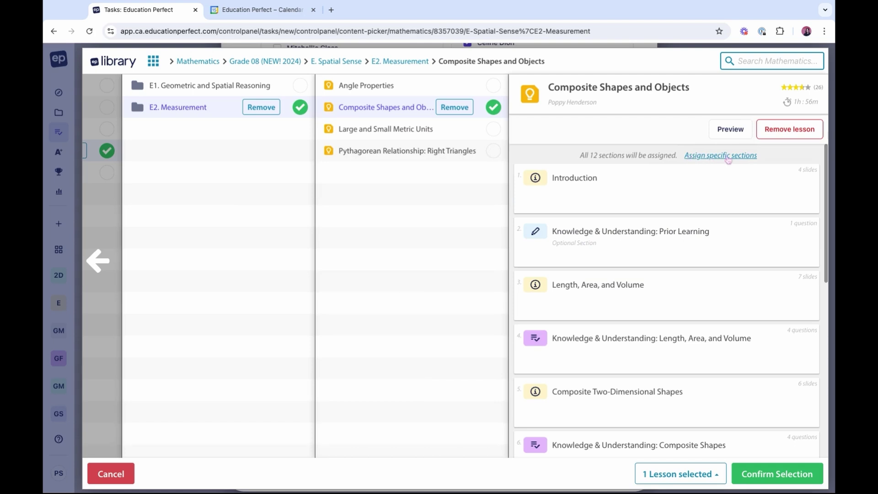
pyautogui.click(758, 475)
pyautogui.scroll(-3, 466, 367)
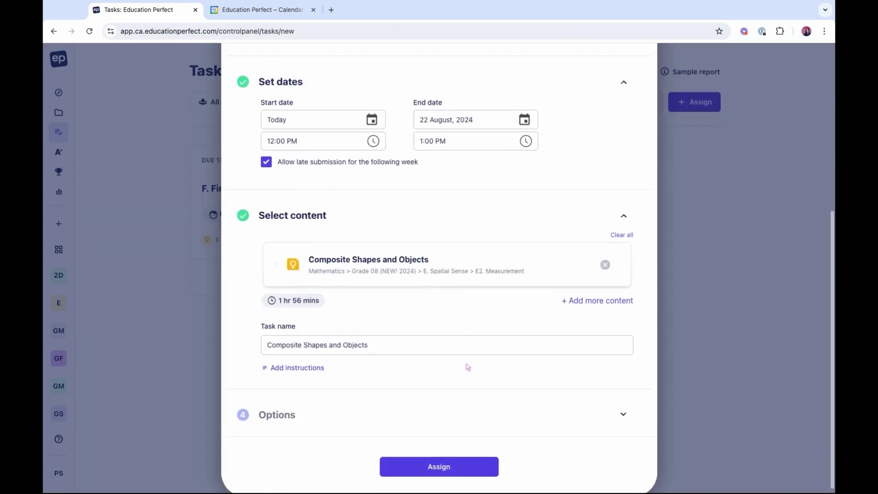
# Turn off the Question timer in the task options, leaving Dash on.
pyautogui.click(453, 409)
pyautogui.scroll(-2, 453, 410)
pyautogui.scroll(-1, 453, 410)
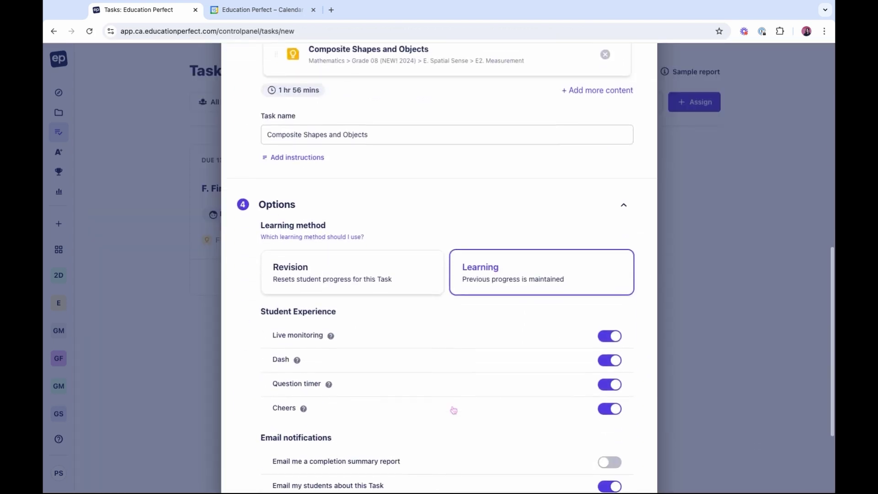
pyautogui.scroll(-1, 600, 362)
pyautogui.click(604, 352)
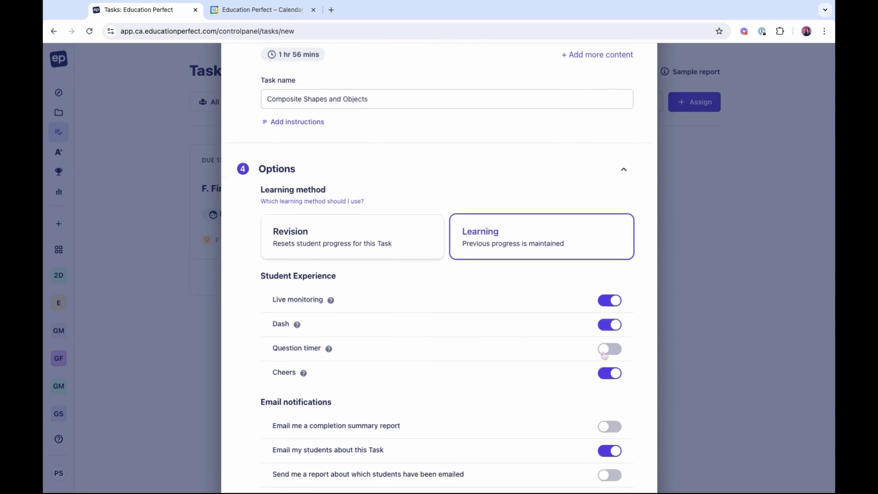
pyautogui.scroll(-1, 559, 378)
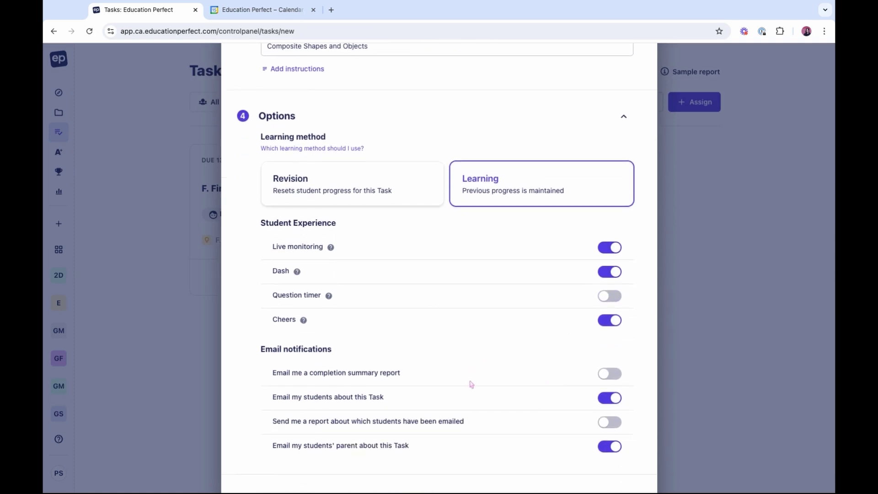
pyautogui.scroll(-1, 471, 391)
pyautogui.click(439, 462)
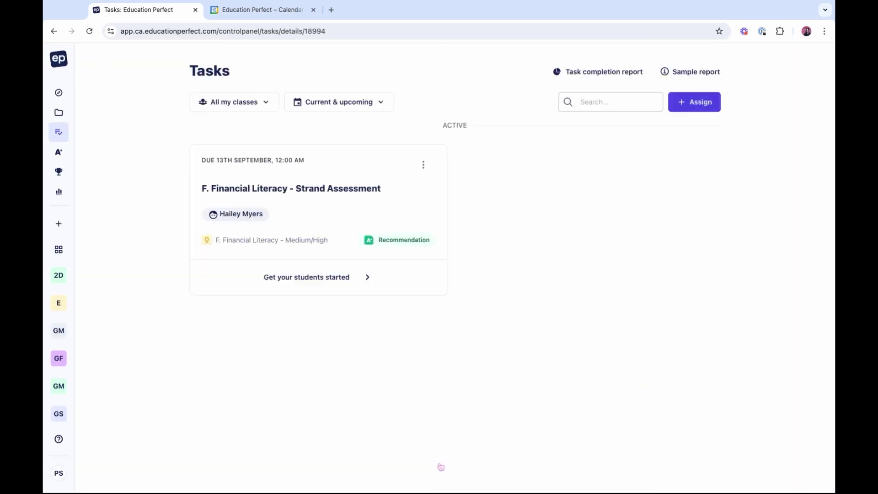